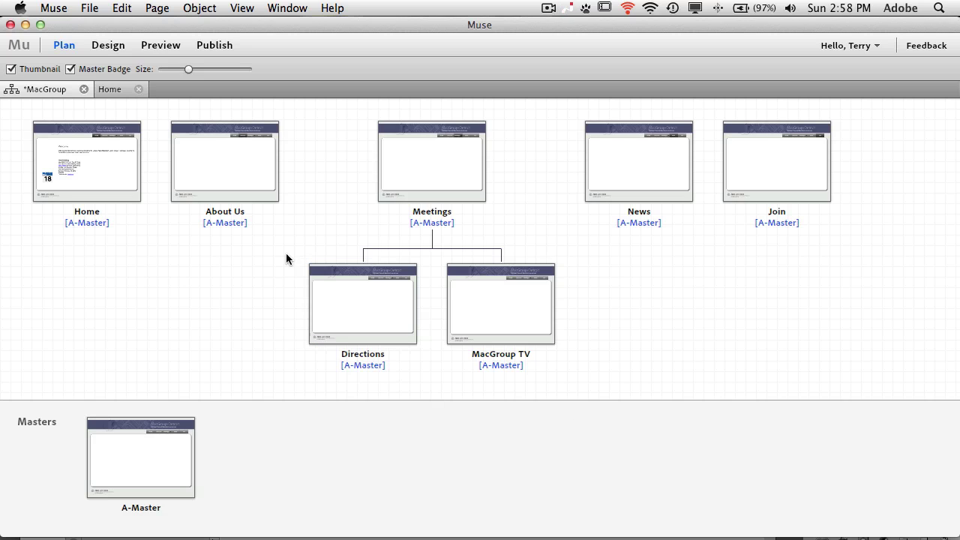
# - Open the Home page from the site plan for editing
pyautogui.moveTo(132, 184)
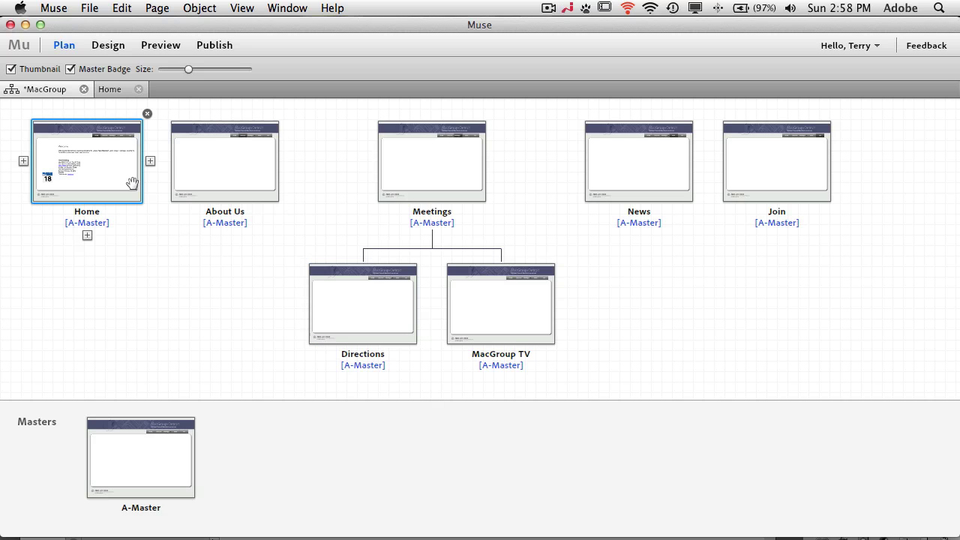
pyautogui.doubleClick(111, 181)
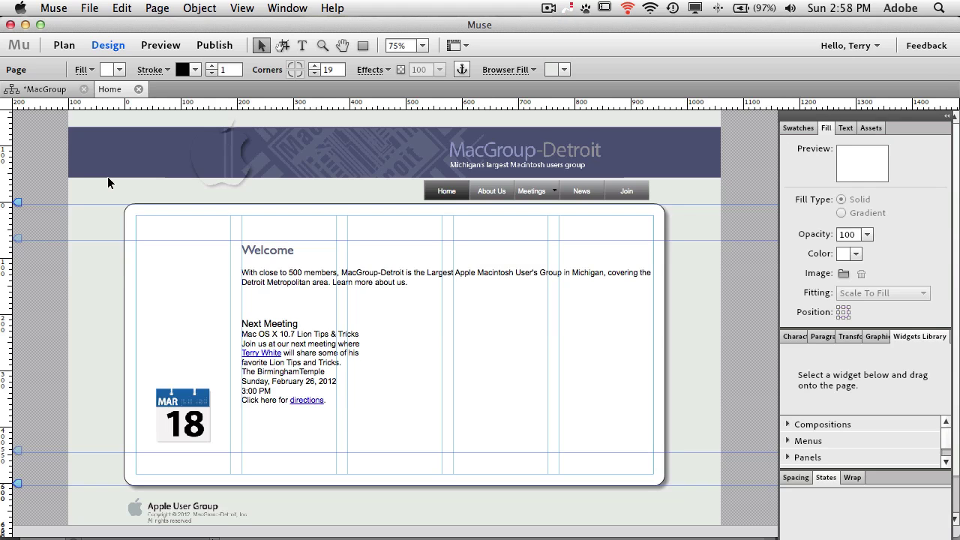
# - Switch to Photoshop, examine the up and over layers of ico-facebook.psd, and return to Muse
pyautogui.moveTo(267, 527)
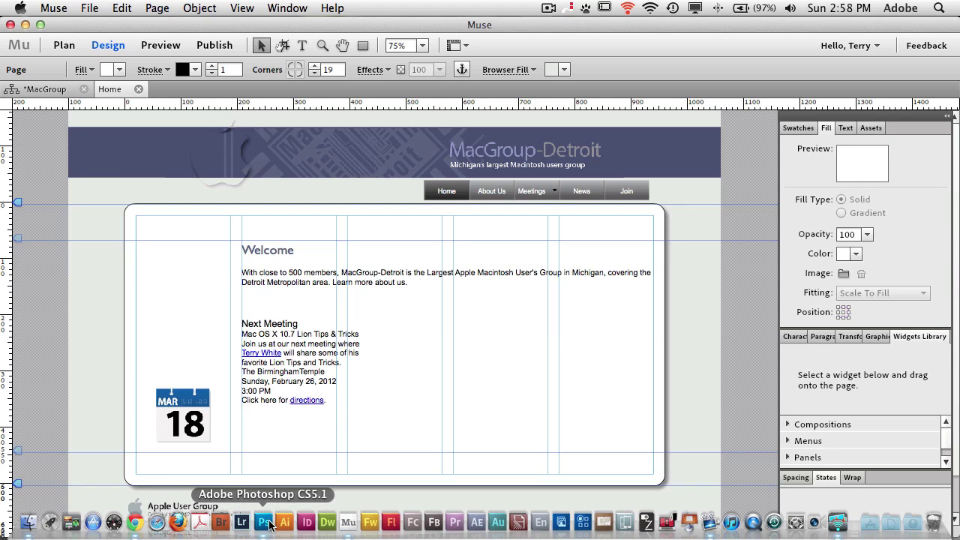
pyautogui.click(267, 525)
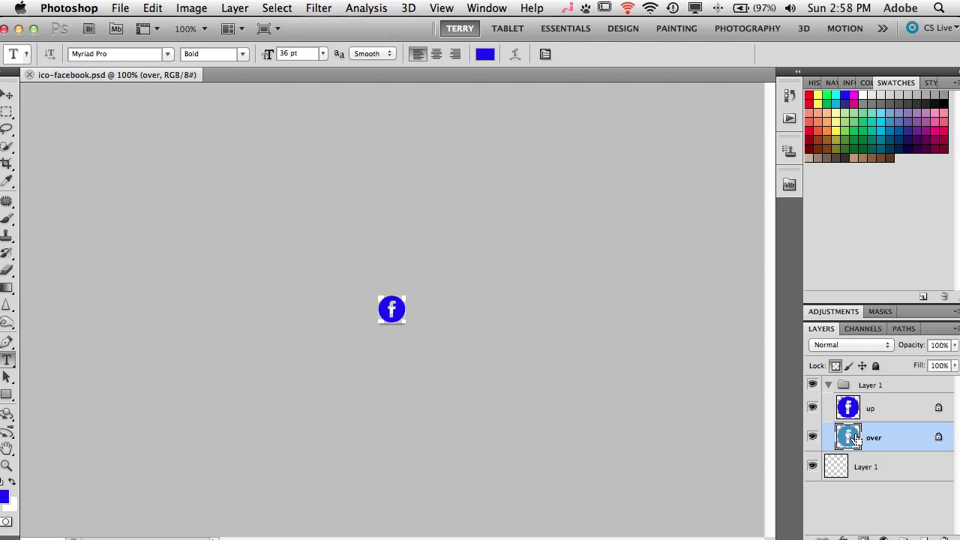
pyautogui.press('super+Tab')
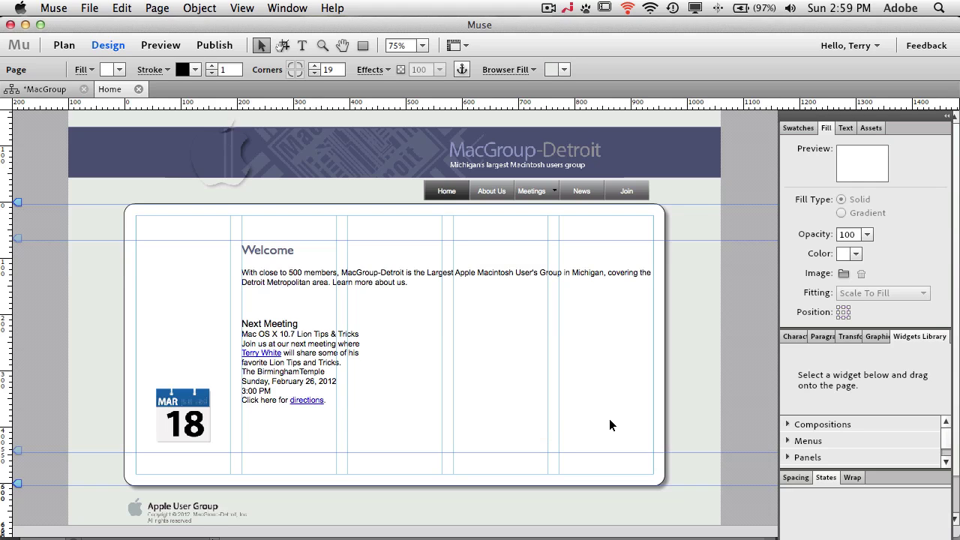
# - Place ico-facebook.psd as a Photoshop button low in the content area's last column, with normal state Composite and rollover state over
pyautogui.click(88, 8)
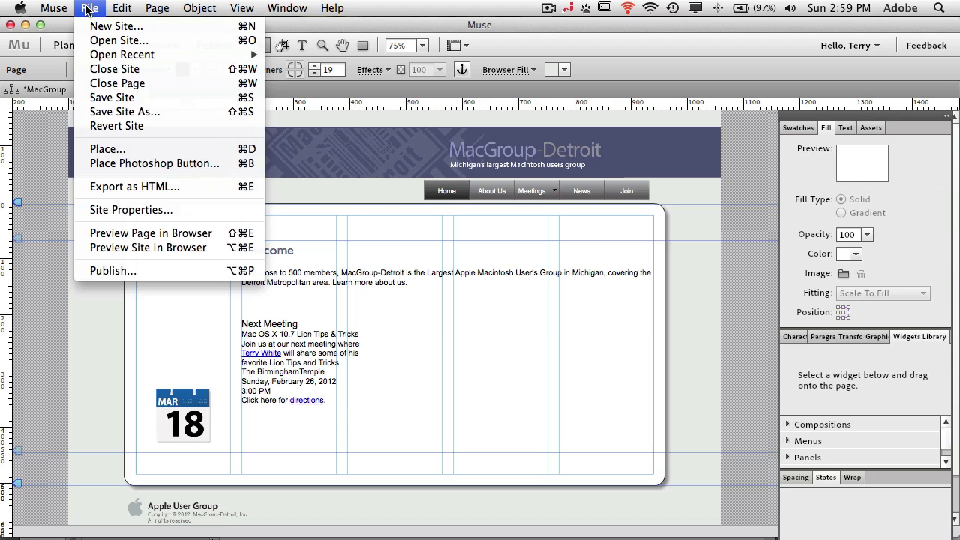
pyautogui.click(154, 168)
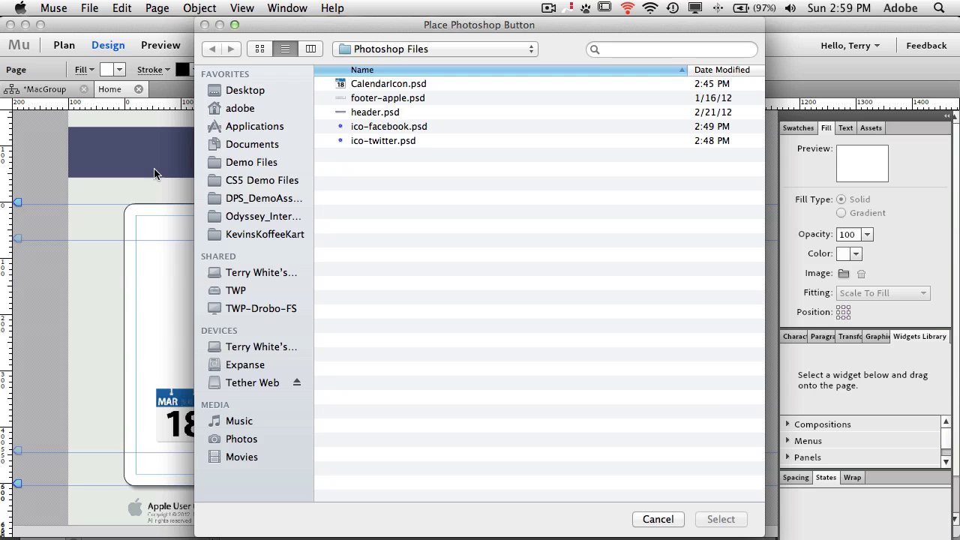
pyautogui.click(405, 129)
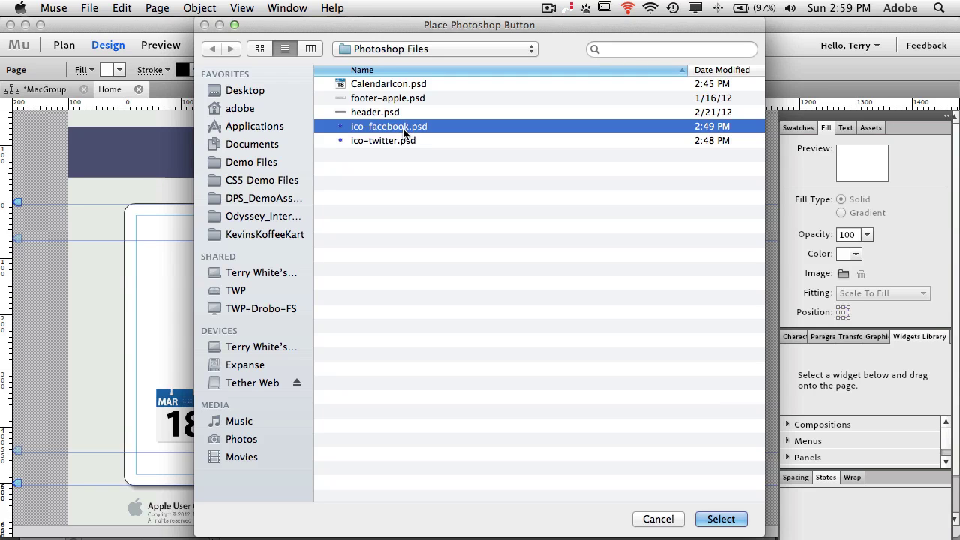
pyautogui.click(408, 144)
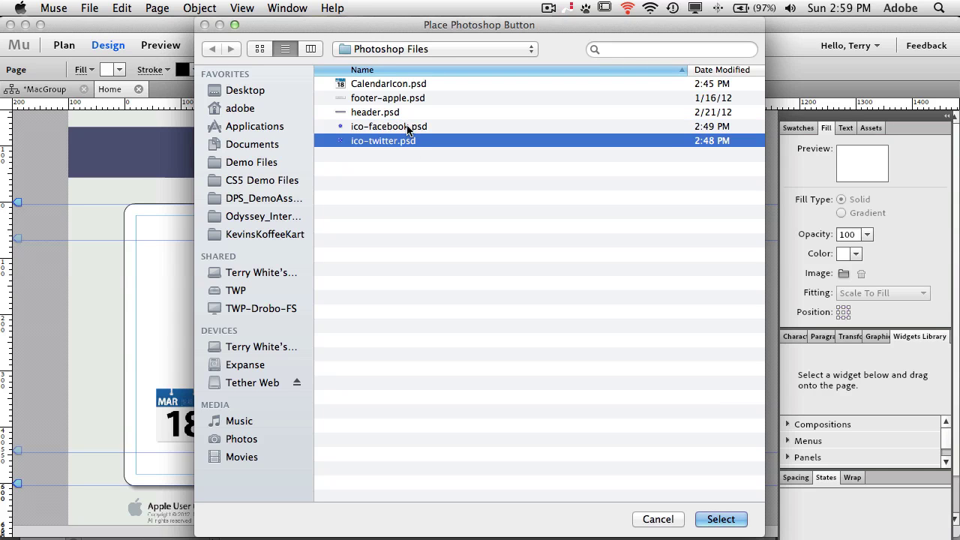
pyautogui.click(408, 129)
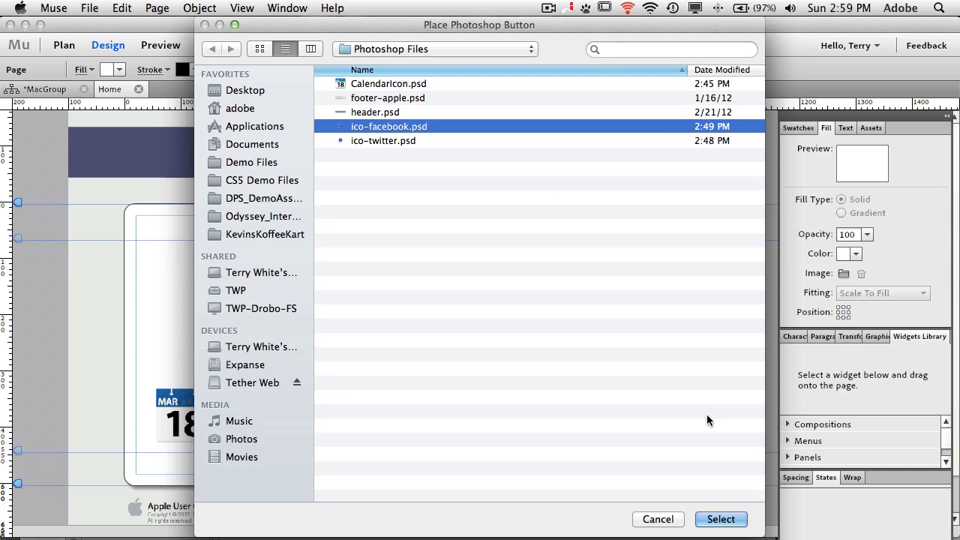
pyautogui.click(720, 510)
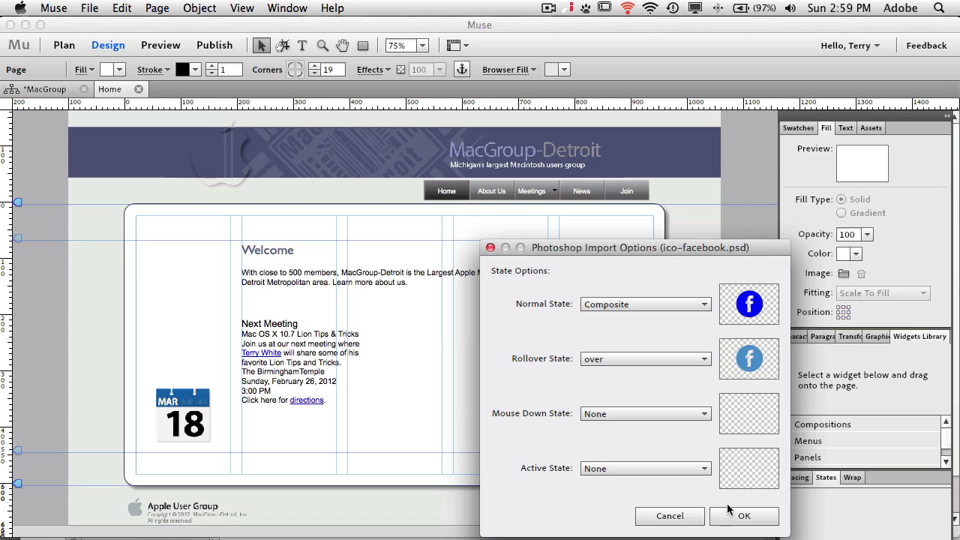
pyautogui.moveTo(731, 250); pyautogui.dragTo(731, 79)
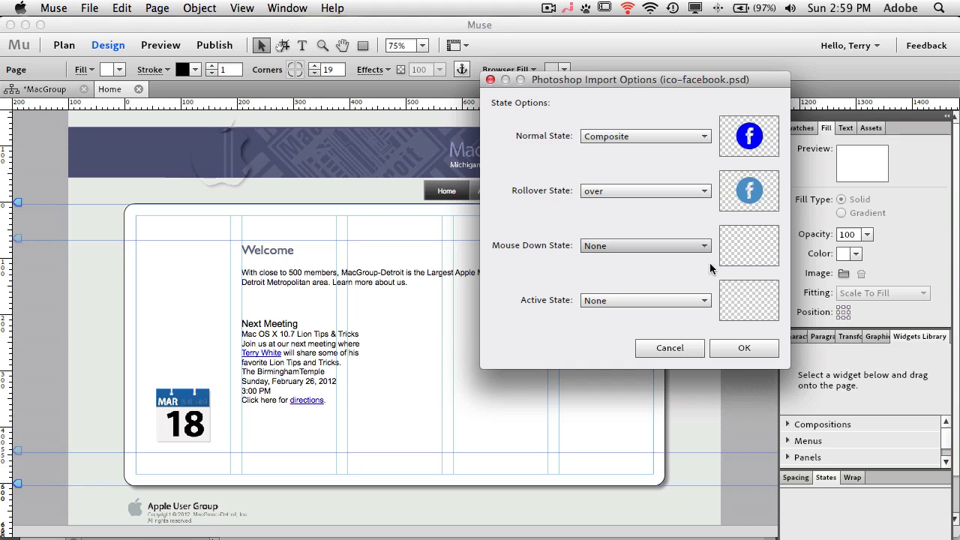
pyautogui.click(735, 349)
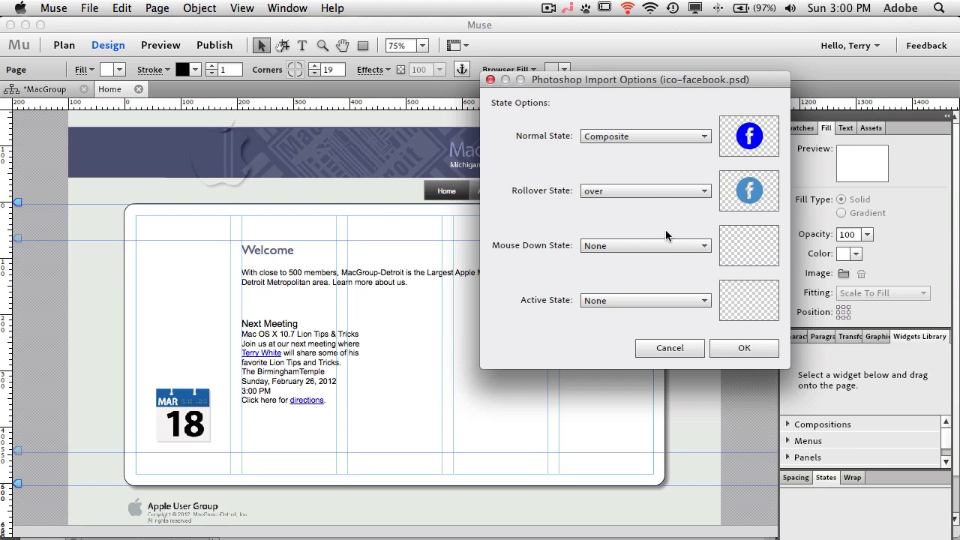
pyautogui.click(753, 349)
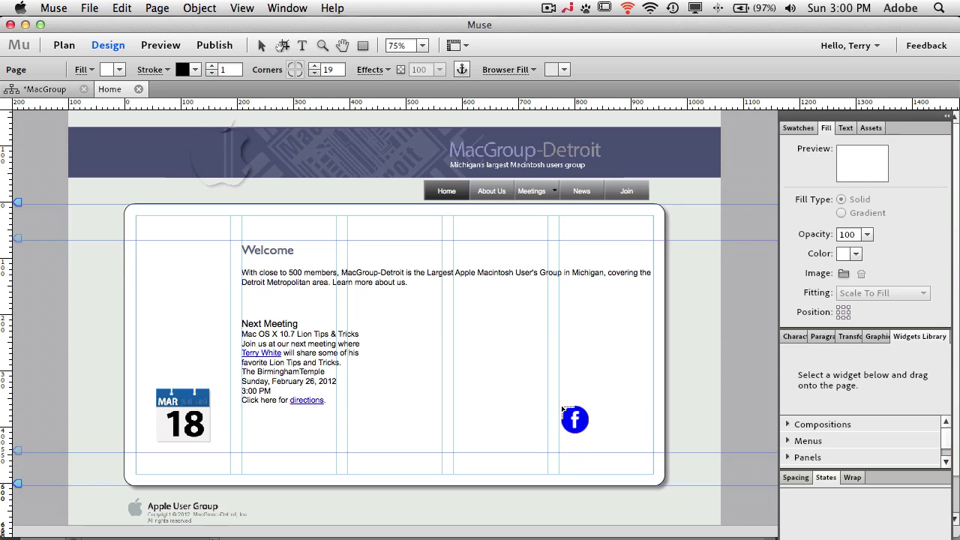
pyautogui.click(559, 407)
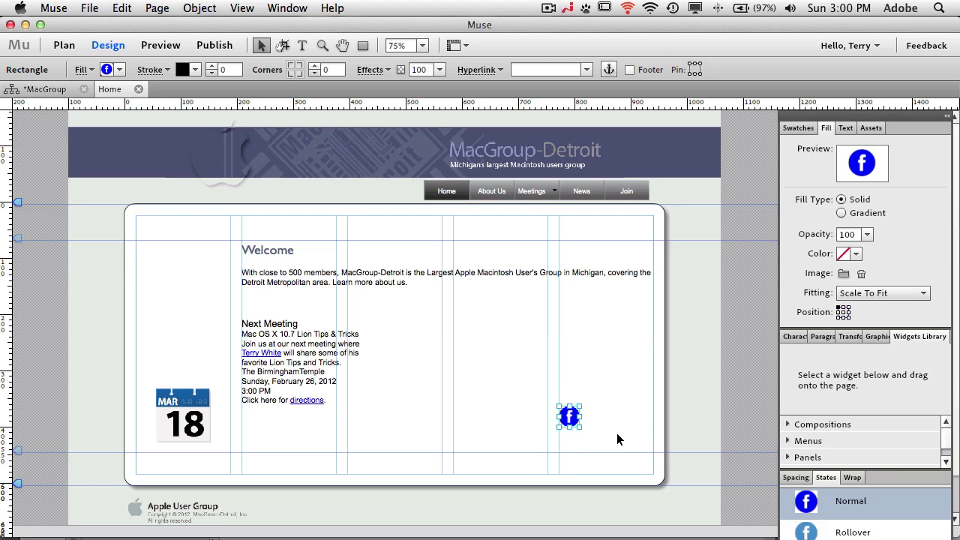
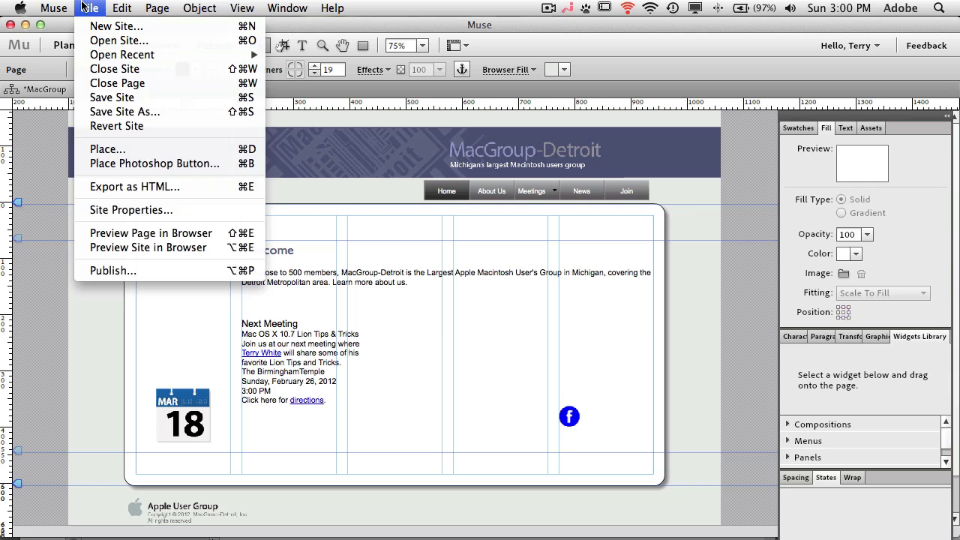
# - Place ico-twitter.psd as a Photoshop button just right of the Facebook icon, with normal state Composite and rollover state over
pyautogui.click(142, 164)
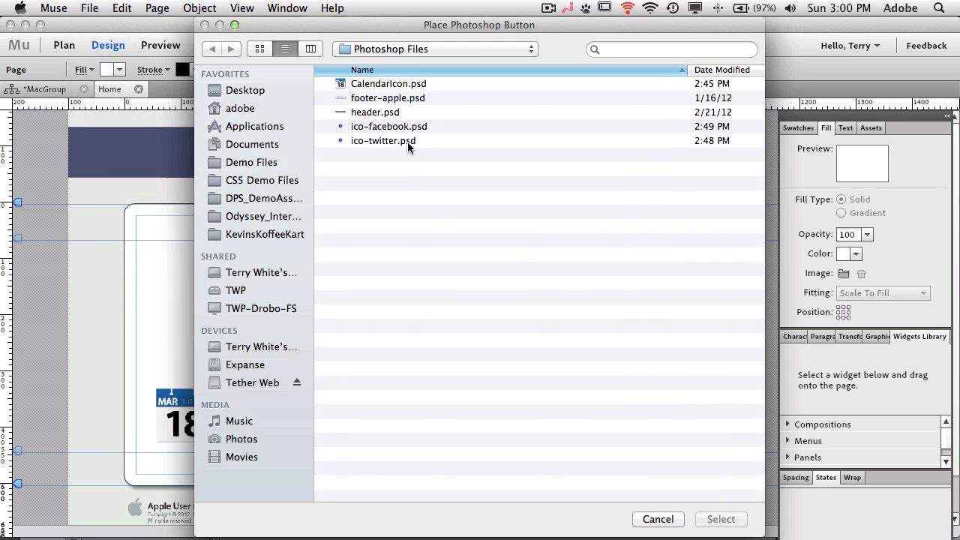
pyautogui.doubleClick(408, 143)
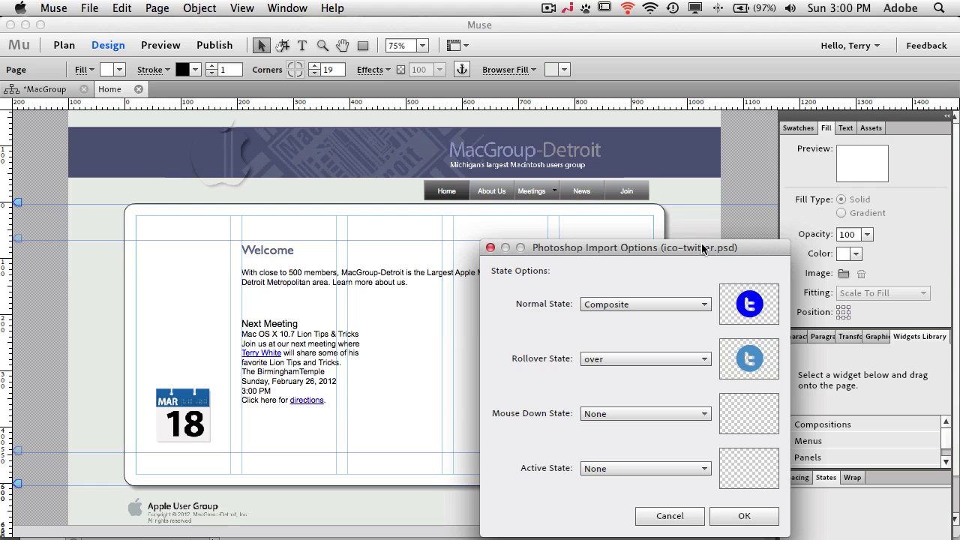
pyautogui.moveTo(704, 248); pyautogui.dragTo(670, 138)
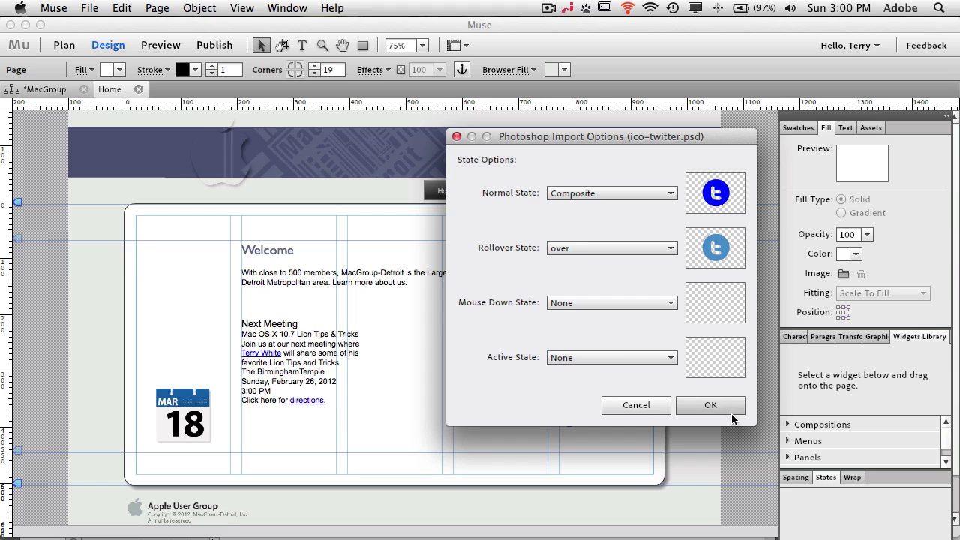
pyautogui.click(710, 405)
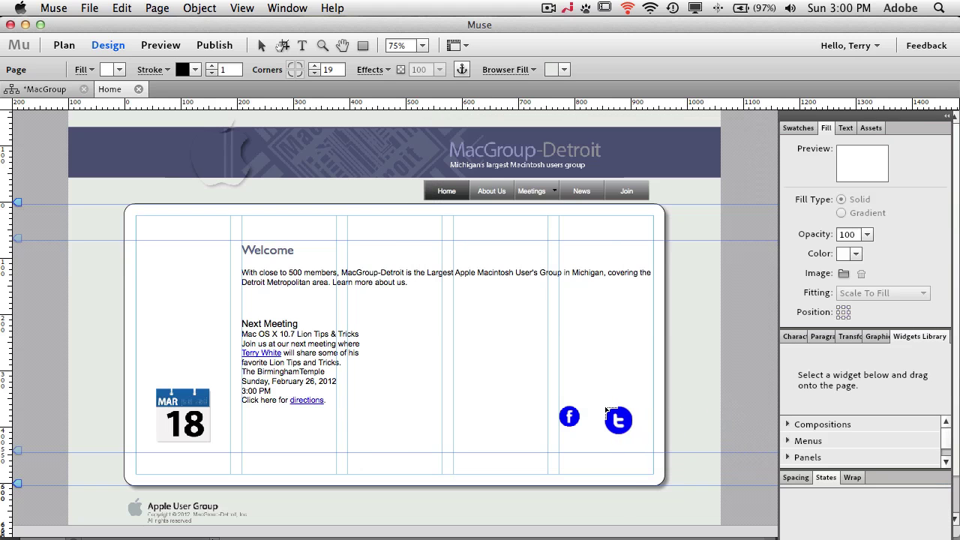
pyautogui.click(604, 406)
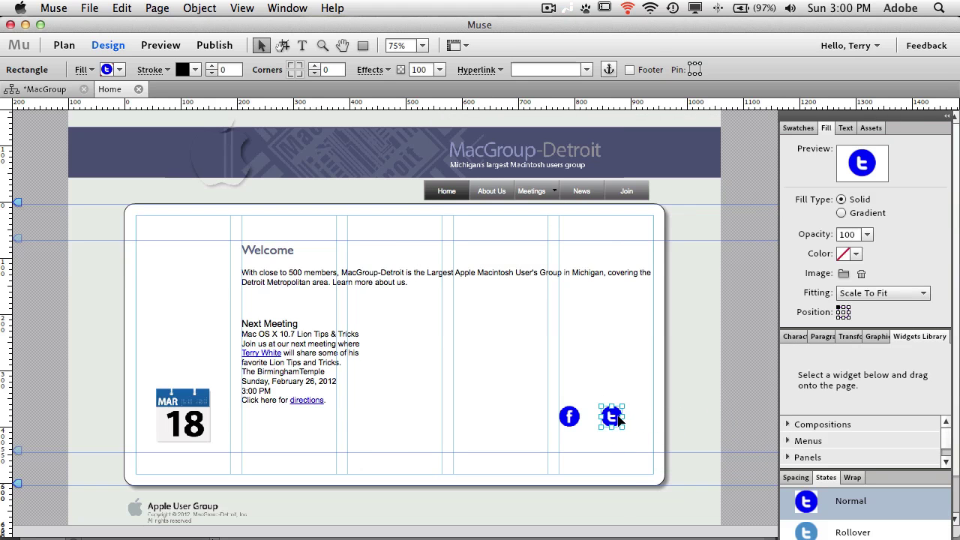
pyautogui.moveTo(619, 421); pyautogui.dragTo(614, 422)
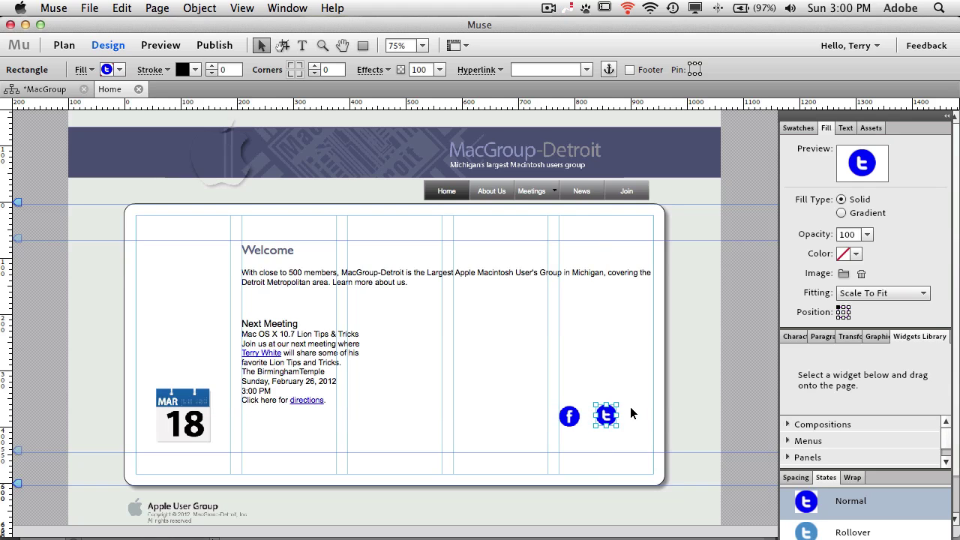
pyautogui.click(627, 411)
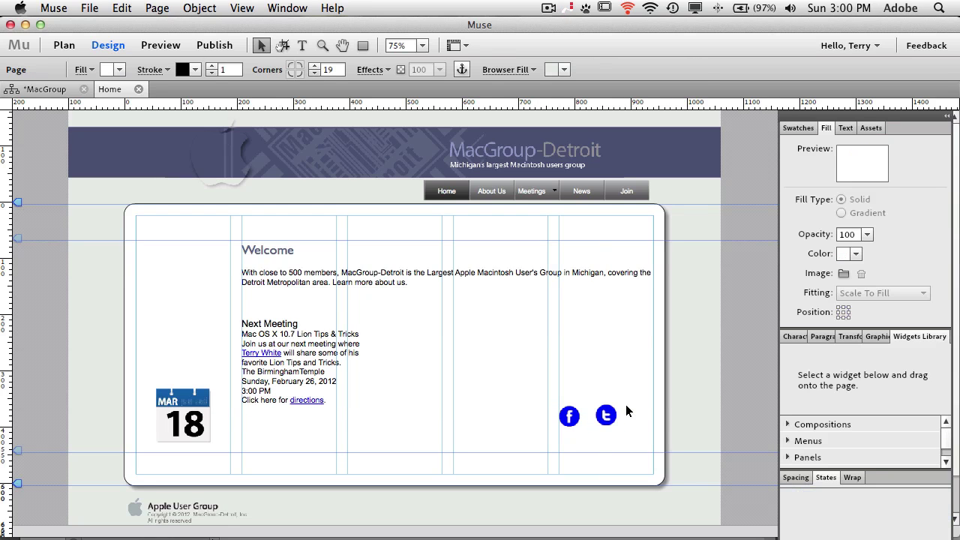
# - Preview the Home page to check the two social buttons, and return to the page design
pyautogui.click(172, 47)
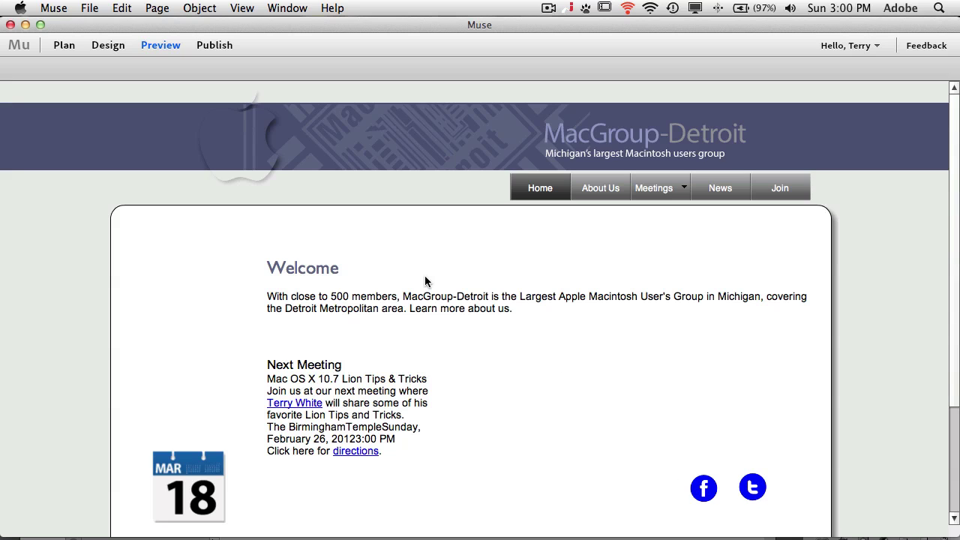
pyautogui.click(105, 47)
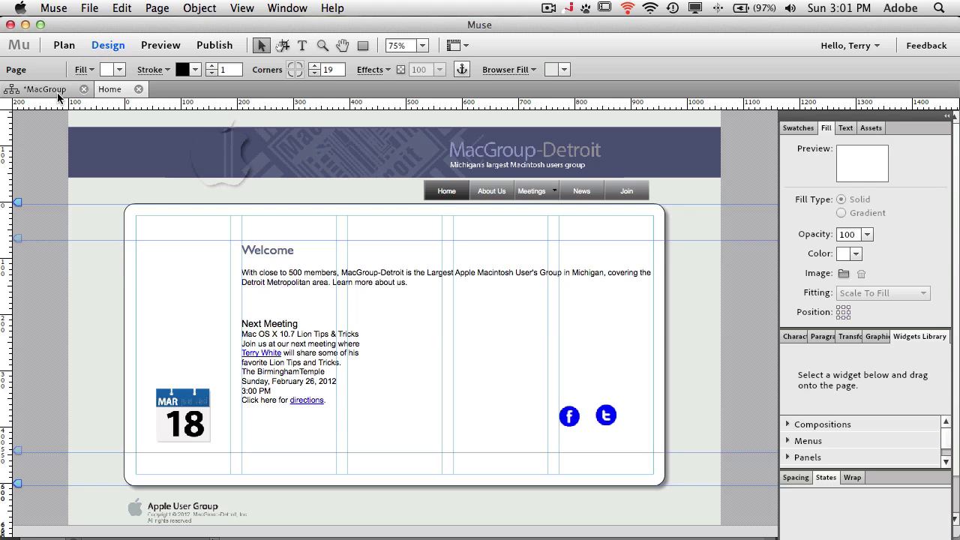
# - Set the Facebook button's link to open in a new window or tab and title it "Facebook Fan Page"
pyautogui.click(576, 413)
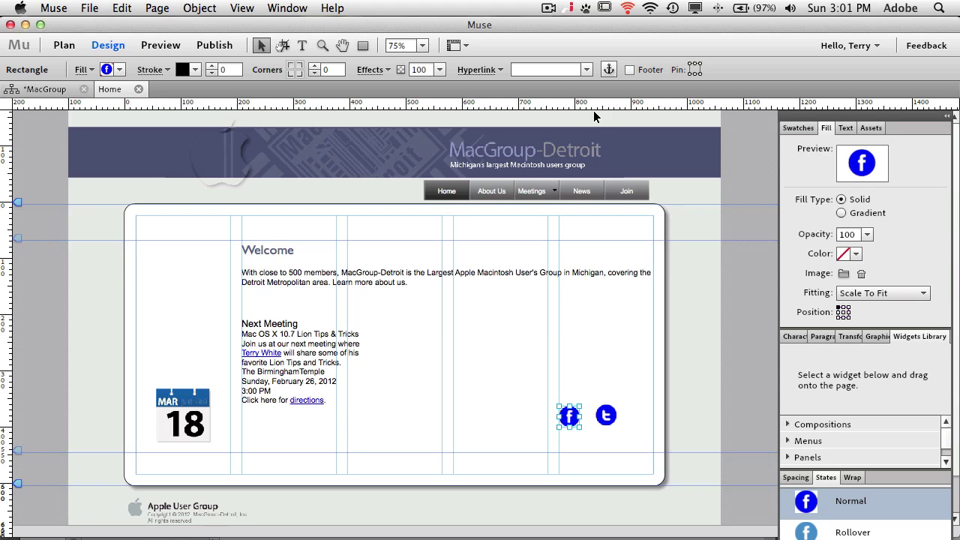
pyautogui.click(498, 72)
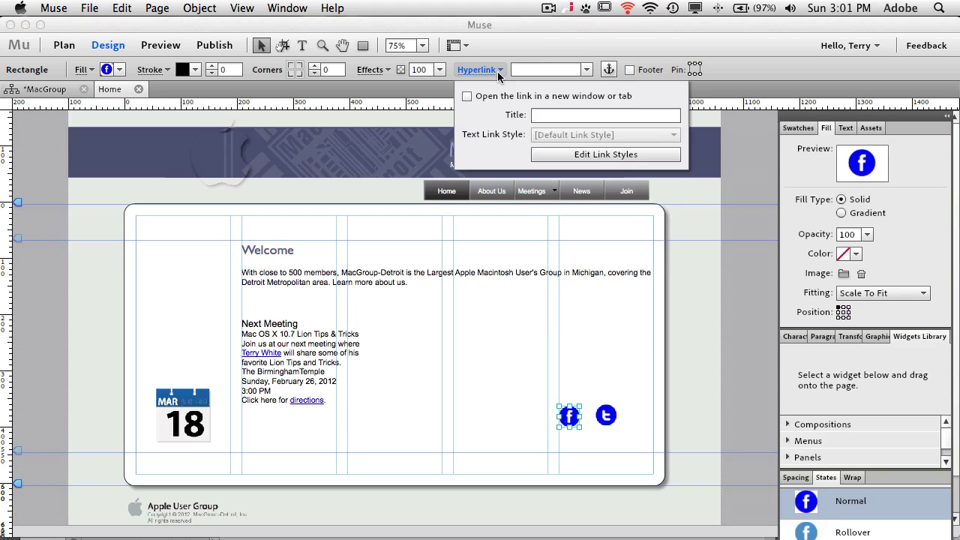
pyautogui.click(479, 99)
pyautogui.click(550, 116)
pyautogui.write('Fac')
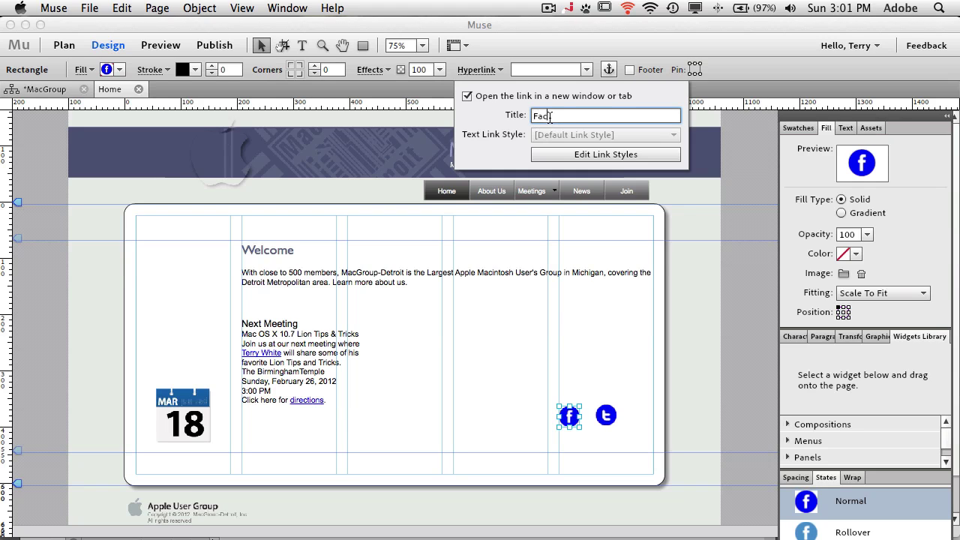
pyautogui.write('ebook Fan Page')
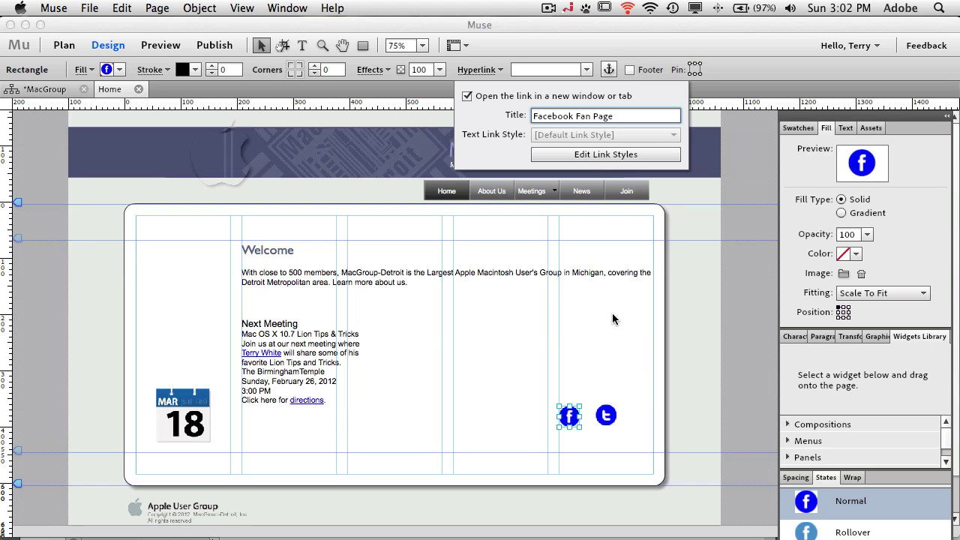
pyautogui.click(568, 72)
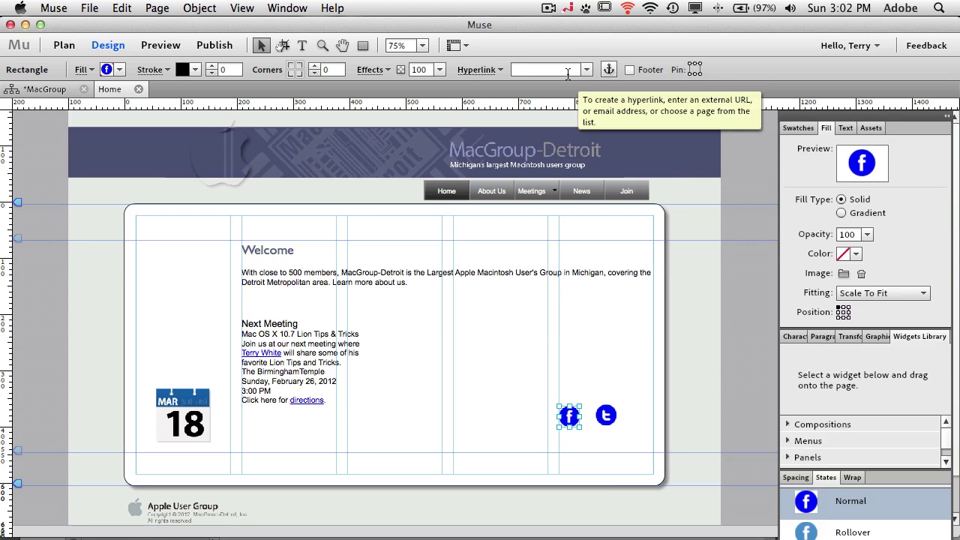
pyautogui.write('http://ba')
pyautogui.press('BackSpace')
pyautogui.press('BackSpace')
pyautogui.press('BackSpace')
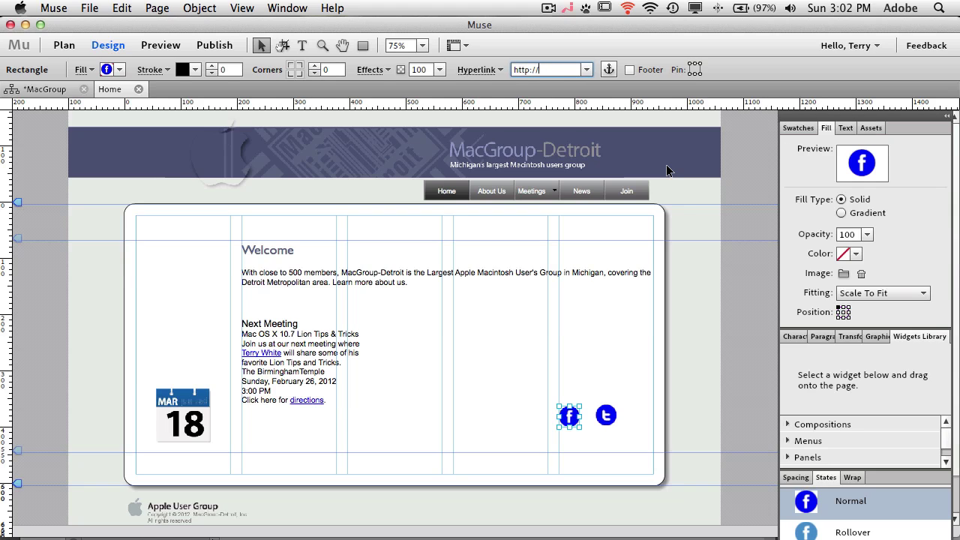
pyautogui.write('facebook.com/')
pyautogui.write('terry')
pyautogui.write('whitefans')
pyautogui.press('Tab')
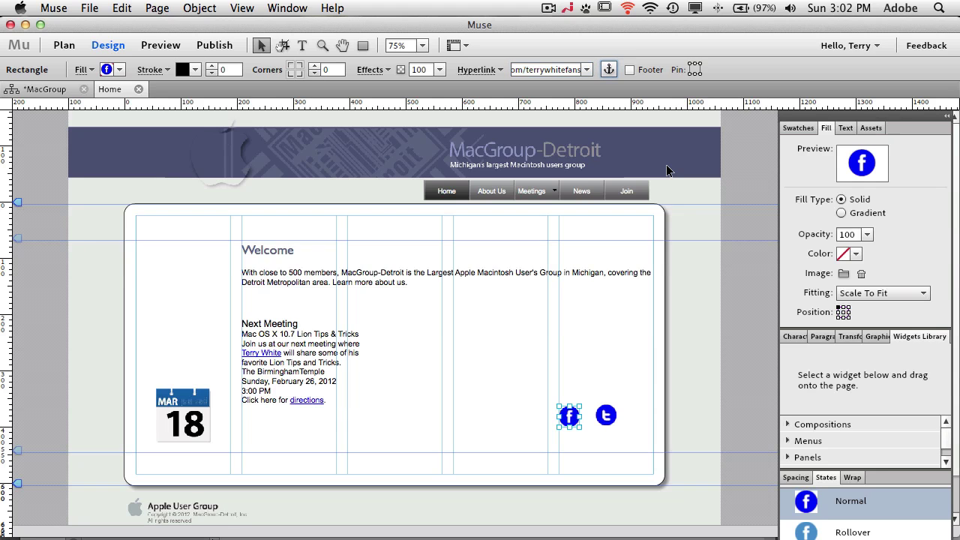
pyautogui.click(622, 363)
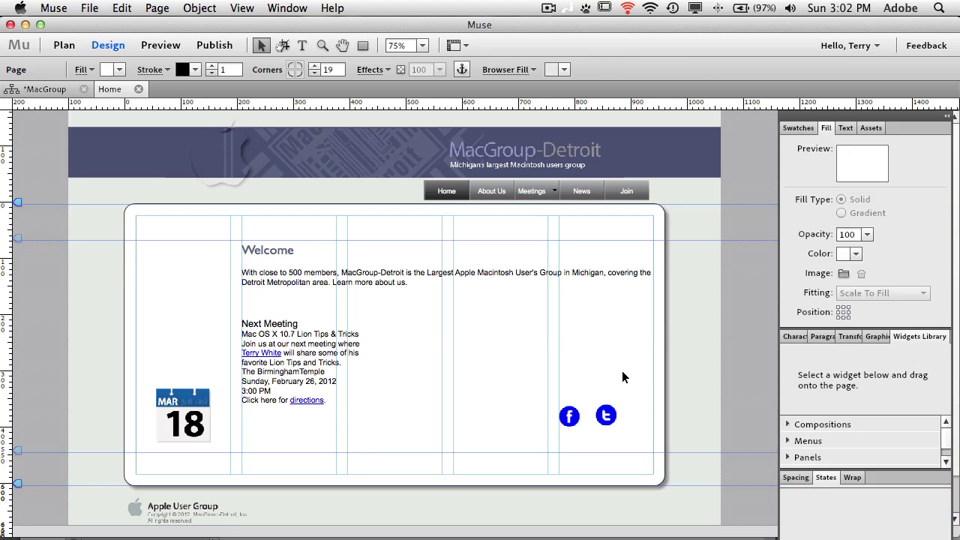
# - Set the Twitter button's link to open in a new window or tab and title it "Twitter"
pyautogui.click(607, 421)
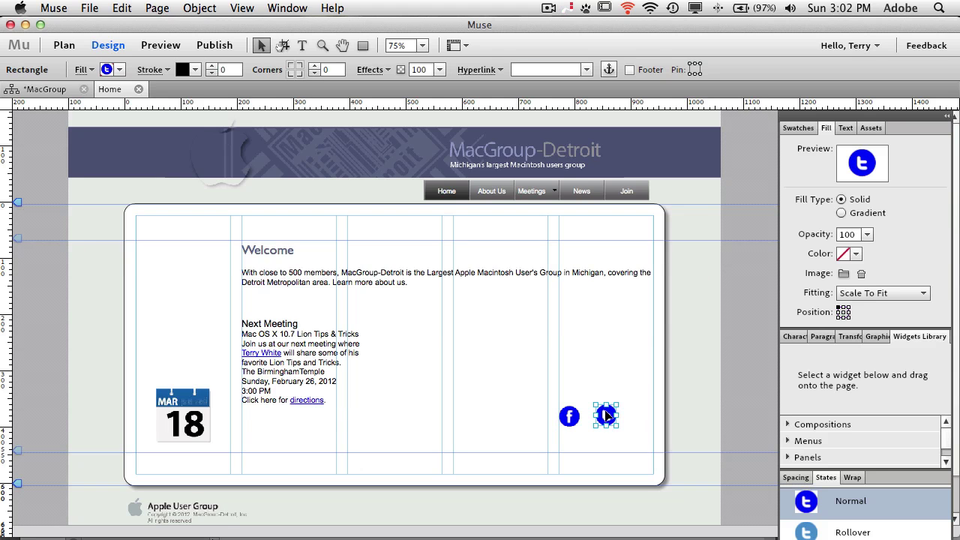
pyautogui.click(498, 71)
pyautogui.click(466, 96)
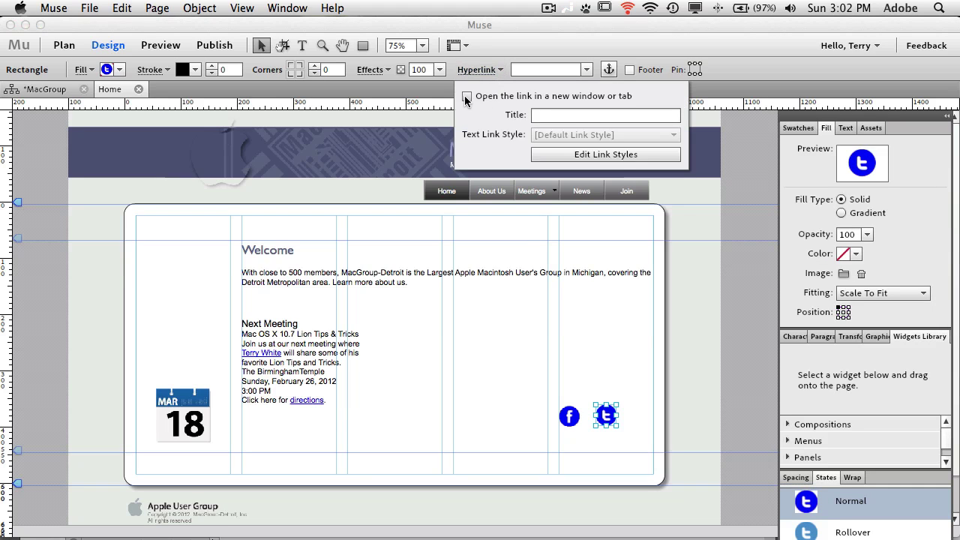
pyautogui.click(566, 116)
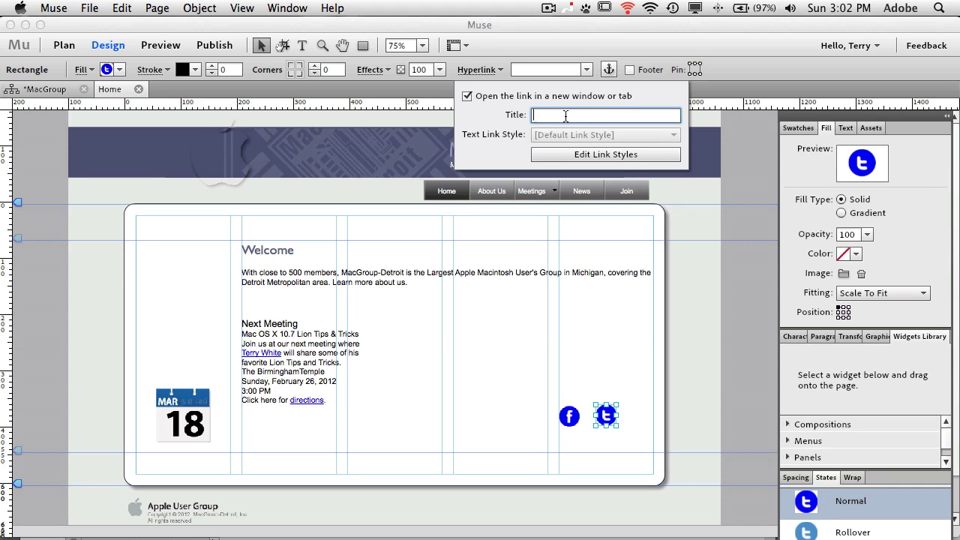
pyautogui.write('Twitter')
pyautogui.click(549, 68)
pyautogui.write('http')
pyautogui.write('://twitter.co')
pyautogui.write('m/')
pyautogui.write('terrywhite')
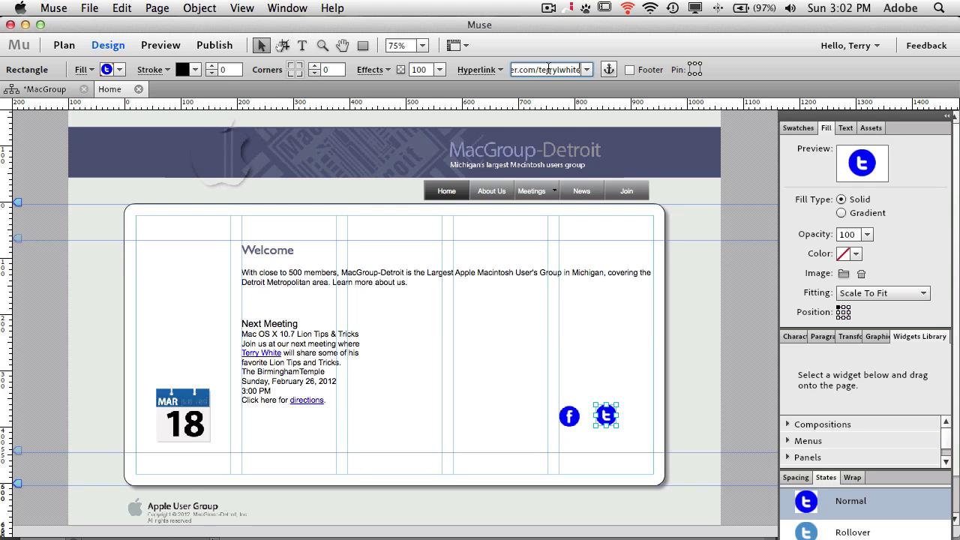
pyautogui.click(596, 319)
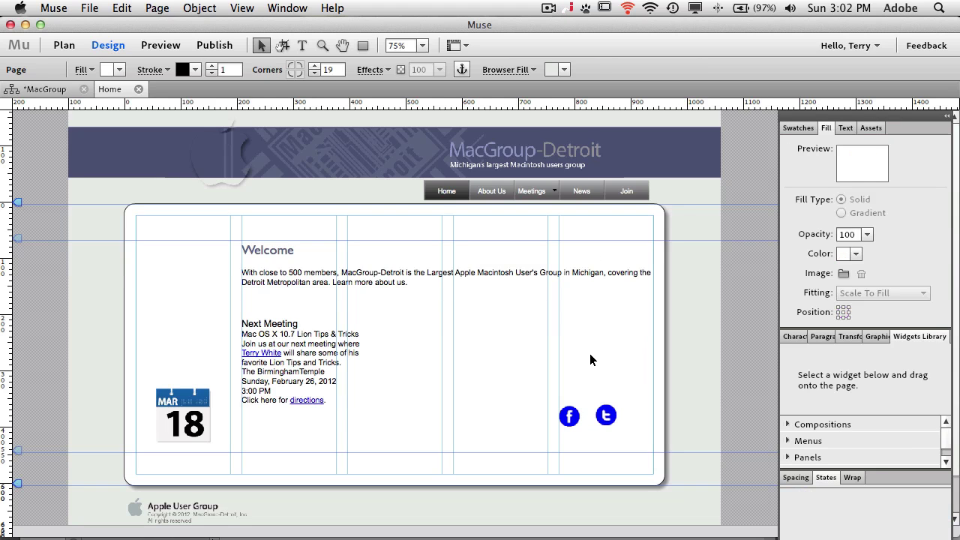
# - Preview the Home page in the Chrome browser to test the Facebook and Twitter button links, and return to Muse
pyautogui.click(89, 8)
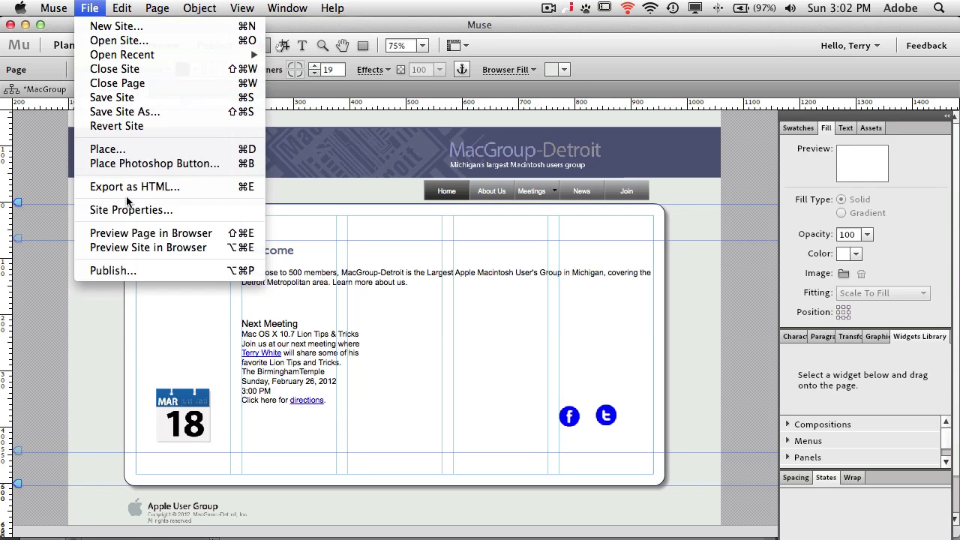
pyautogui.click(153, 237)
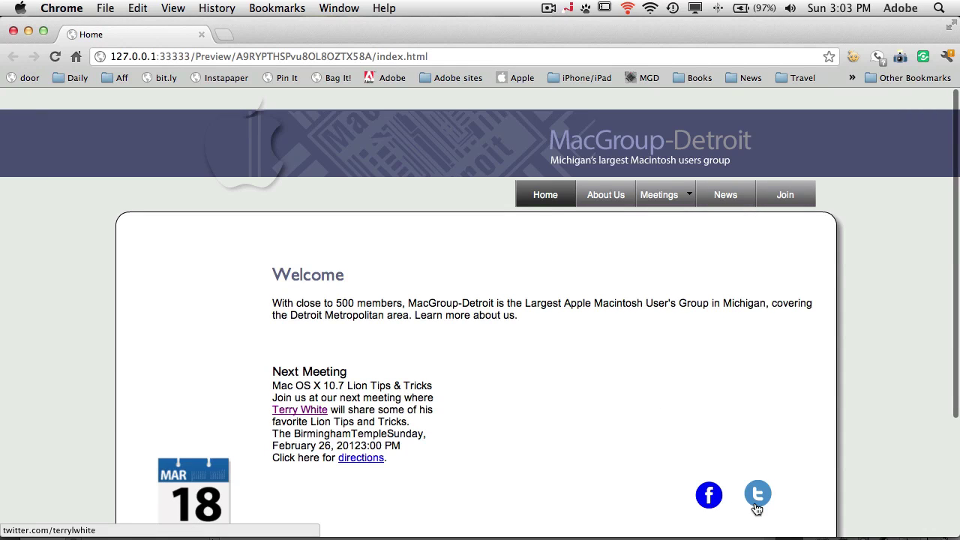
pyautogui.click(711, 497)
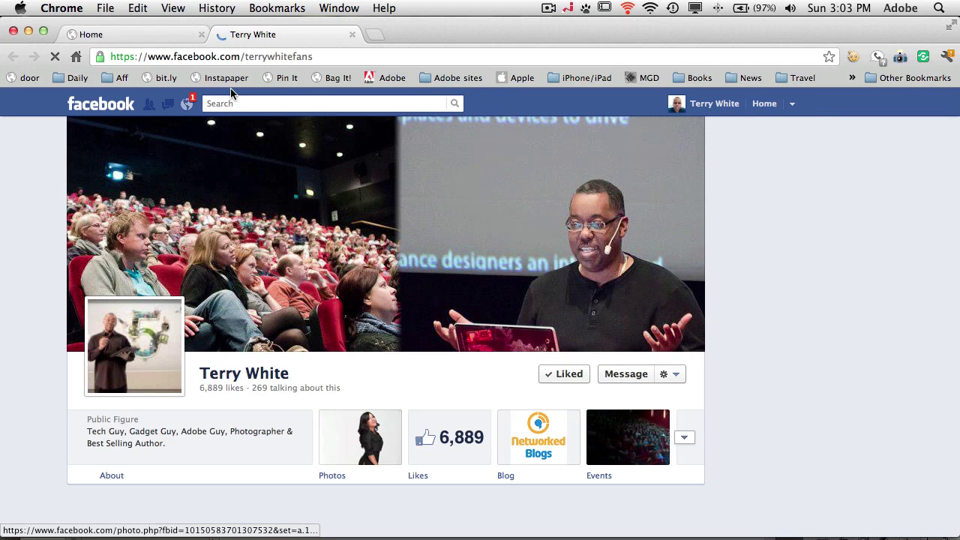
pyautogui.click(135, 38)
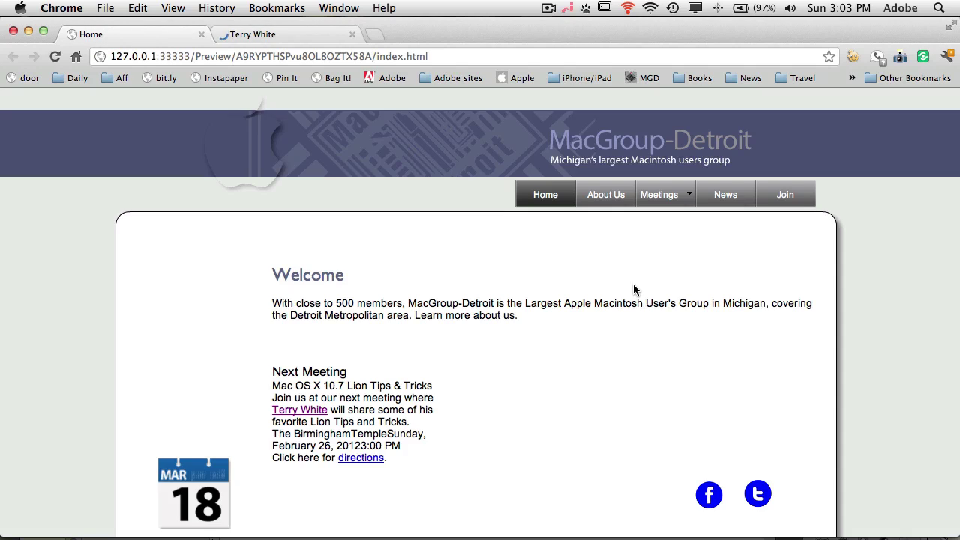
pyautogui.click(759, 495)
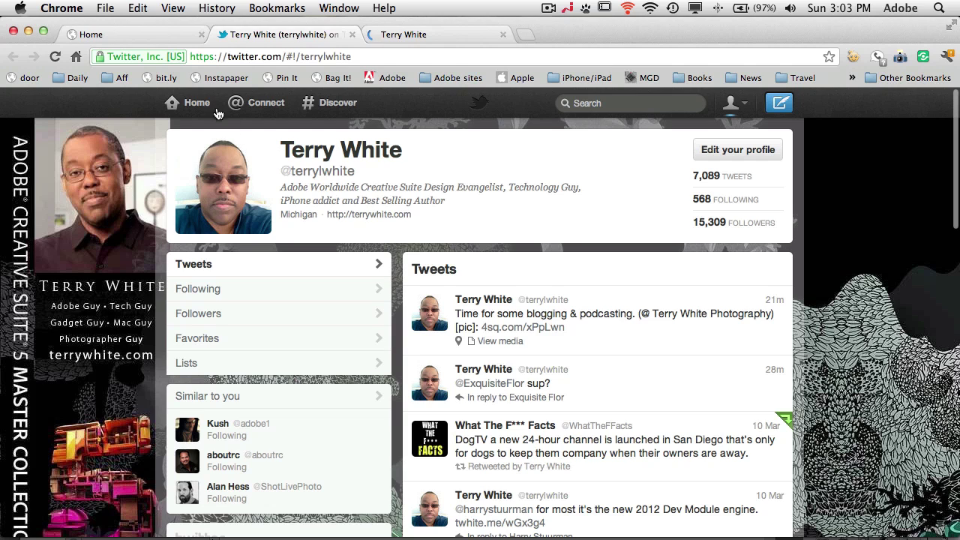
pyautogui.click(154, 36)
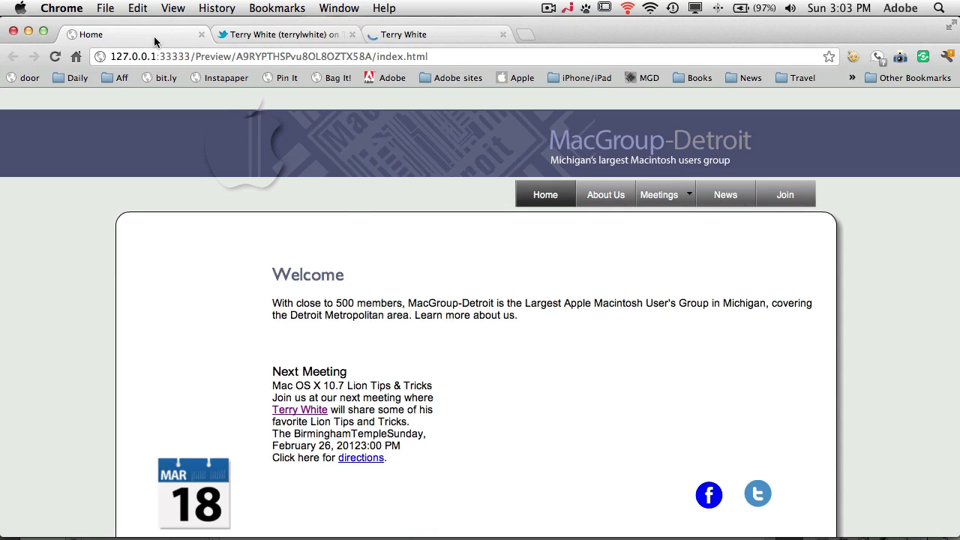
pyautogui.press('super+Tab')
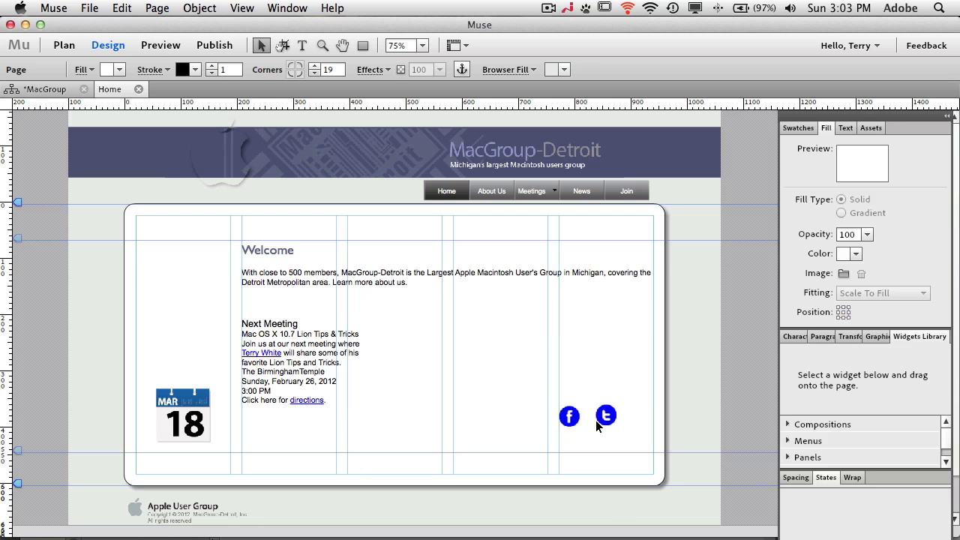
# - Move the Twitter button directly below the Facebook button, and back beside it so both icons sit level
pyautogui.click(605, 420)
pyautogui.moveTo(605, 421); pyautogui.dragTo(570, 447)
pyautogui.click(628, 410)
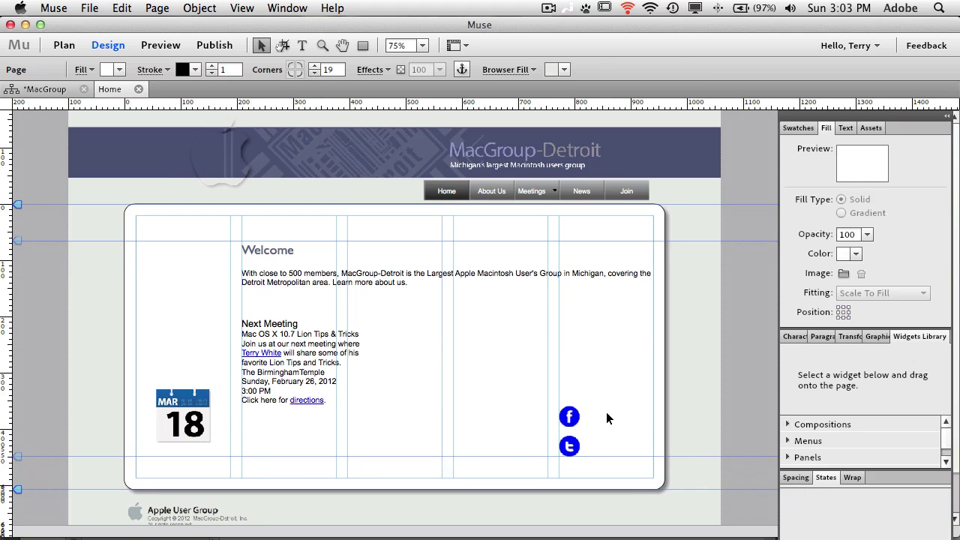
pyautogui.moveTo(572, 448); pyautogui.dragTo(614, 419)
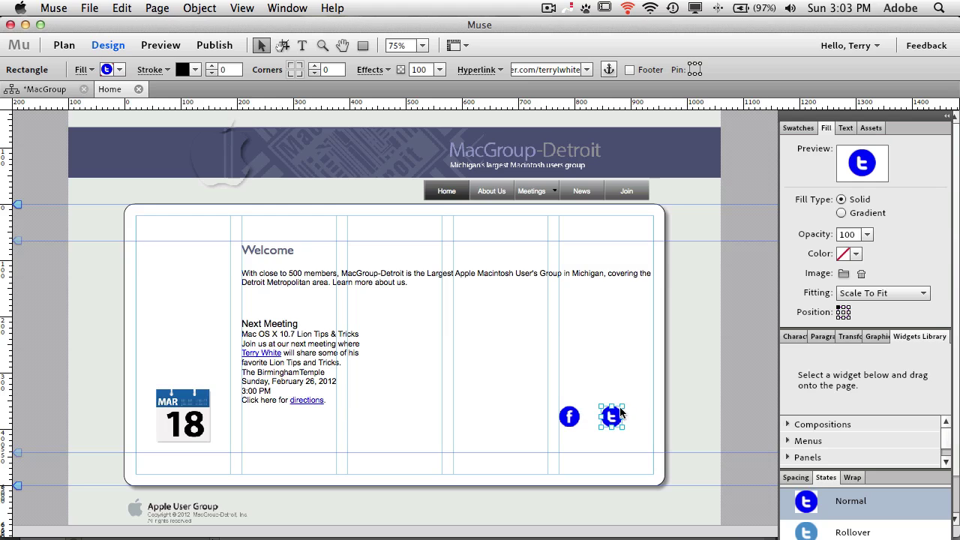
pyautogui.click(622, 378)
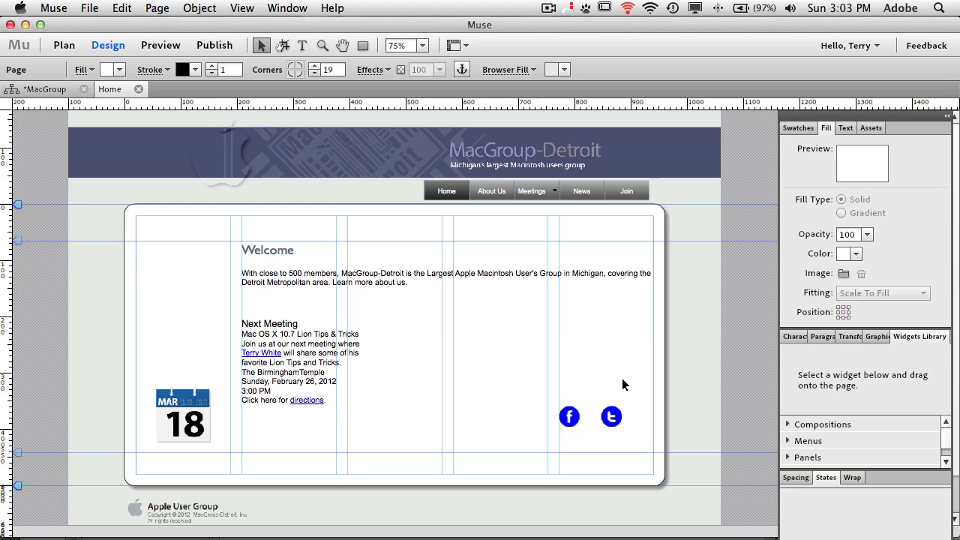
# - Link the MAR 18 calendar image to the site's Meetings page
pyautogui.click(184, 406)
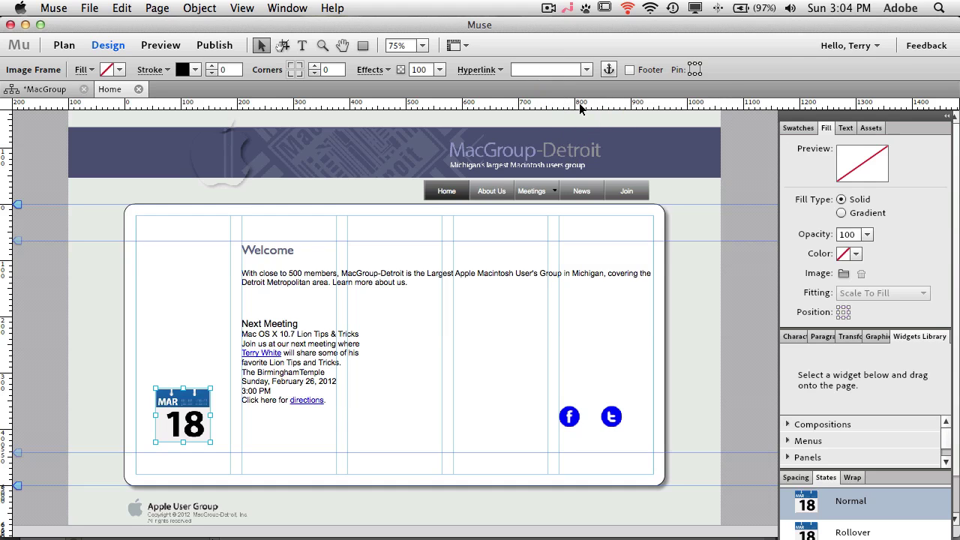
pyautogui.click(587, 71)
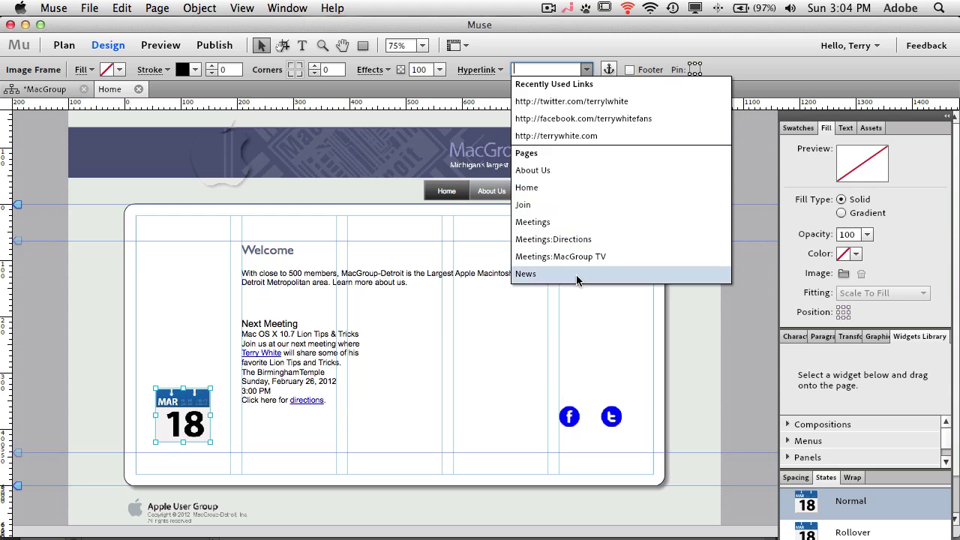
pyautogui.click(581, 228)
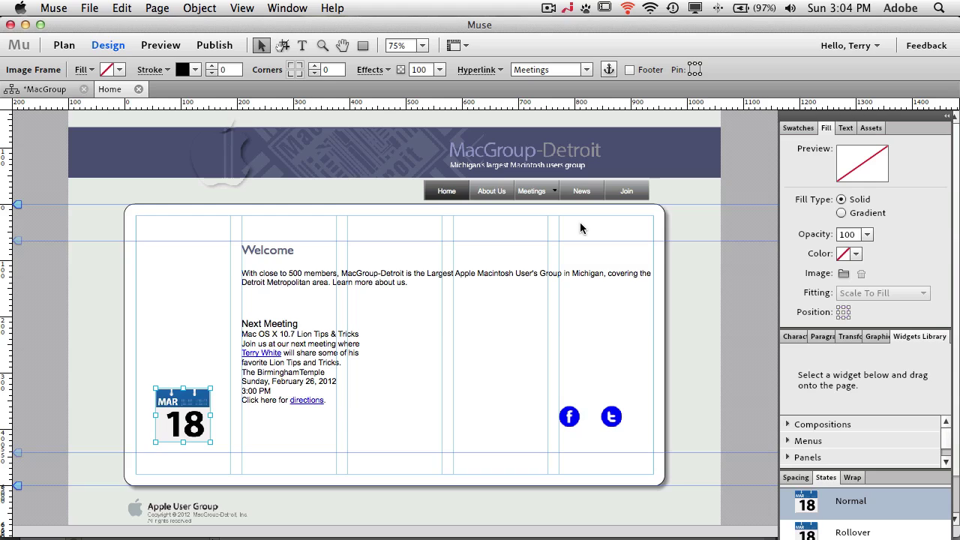